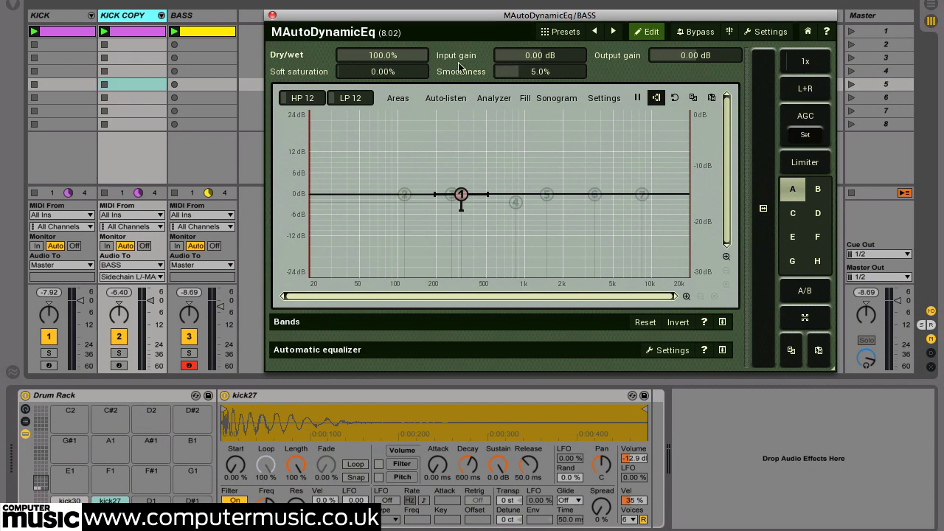
Step: Route the KICK COPY track's output to the side-chain input of MAutoDynamicEq in the BASS track's Audio Effect Rack chain
{"action": "left_click", "coordinate": [123, 16]}
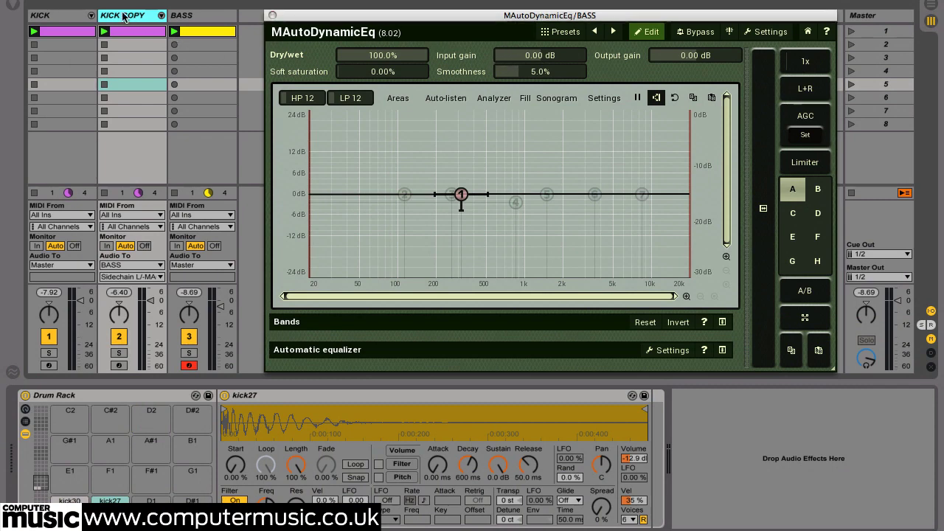
{"action": "left_click", "coordinate": [117, 277]}
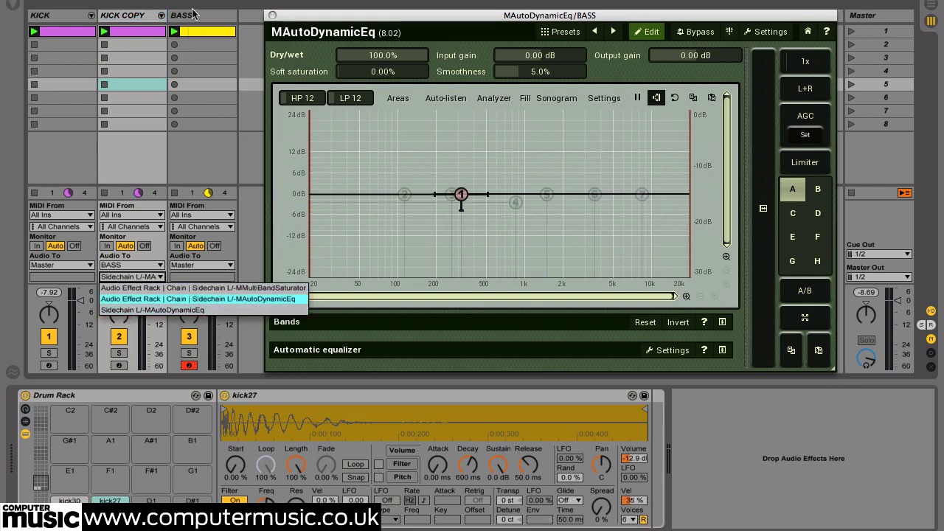
{"action": "left_click", "coordinate": [182, 299]}
{"action": "left_click", "coordinate": [396, 240]}
{"action": "left_click", "coordinate": [537, 395]}
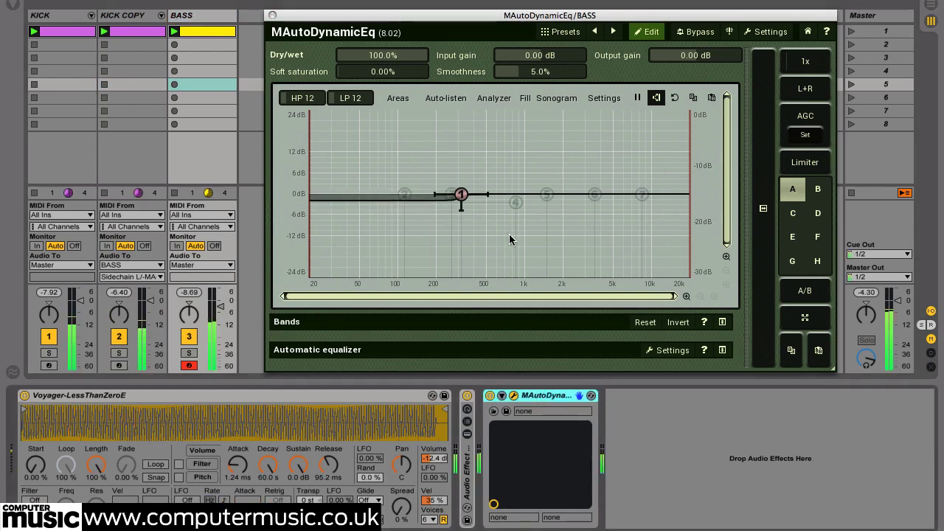
Step: Solo the BASS track and enable side-chaining in the dynamics settings of EQ band 1
{"action": "left_click", "coordinate": [191, 353]}
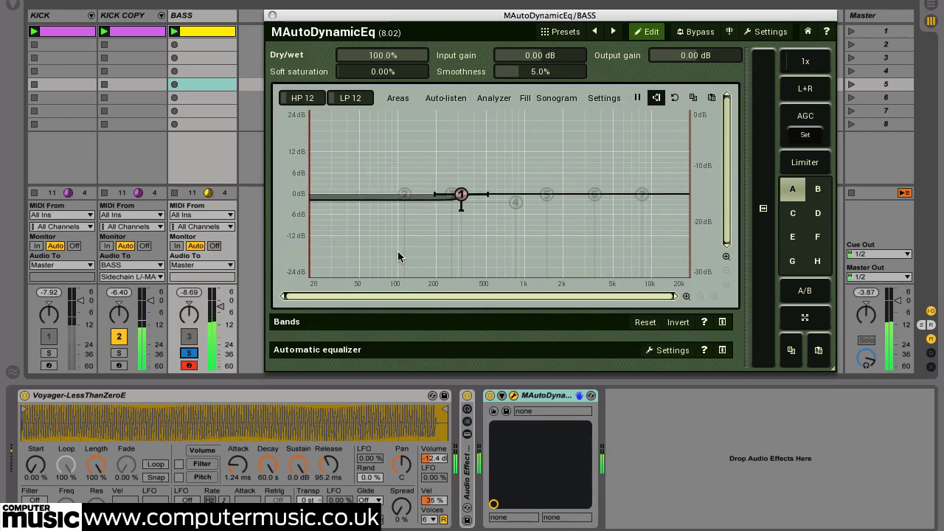
{"action": "double_click", "coordinate": [461, 194]}
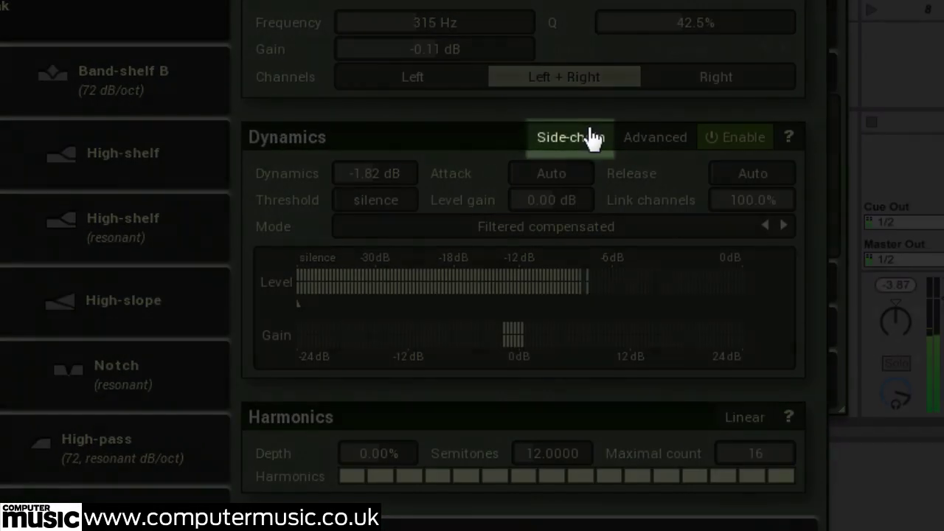
{"action": "left_click", "coordinate": [661, 189]}
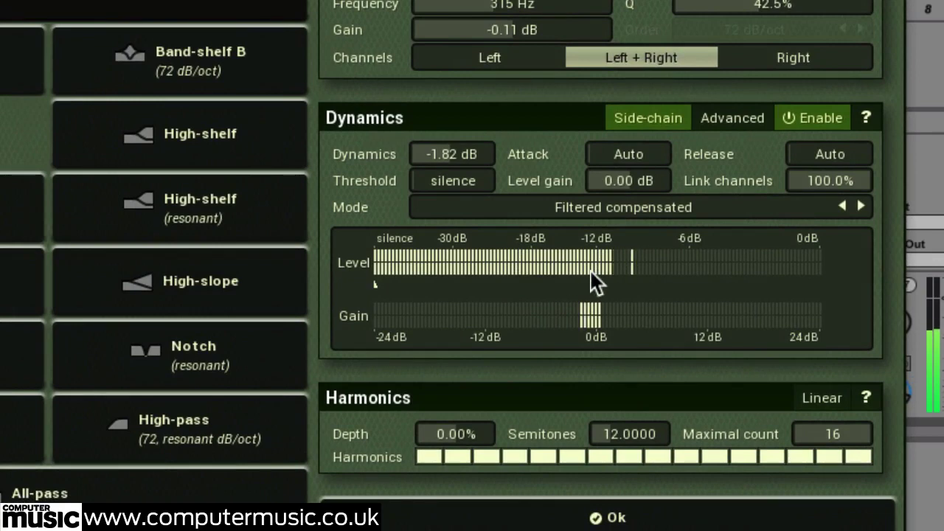
Step: Examine the band-pass and level transformation options in band 1's advanced dynamics settings
{"action": "left_click", "coordinate": [714, 125]}
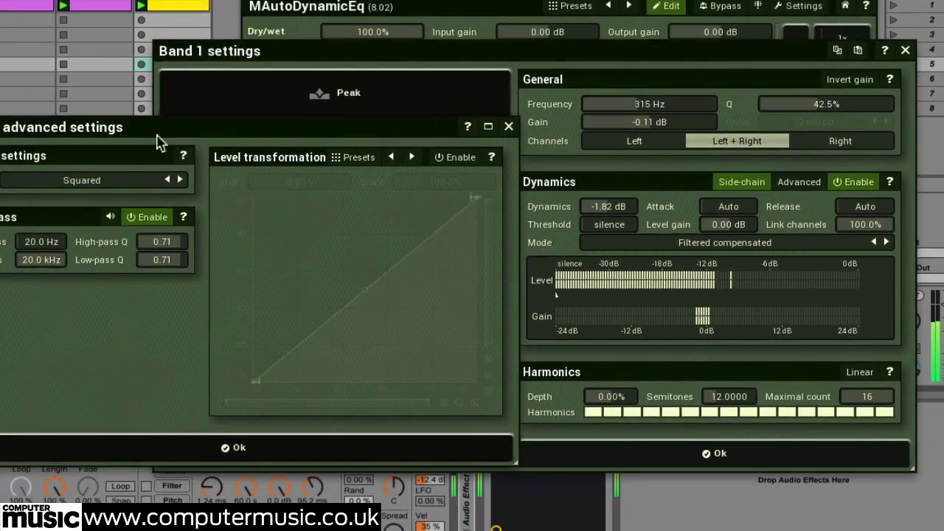
{"action": "left_click_drag", "start_coordinate": [156, 135], "coordinate": [223, 130]}
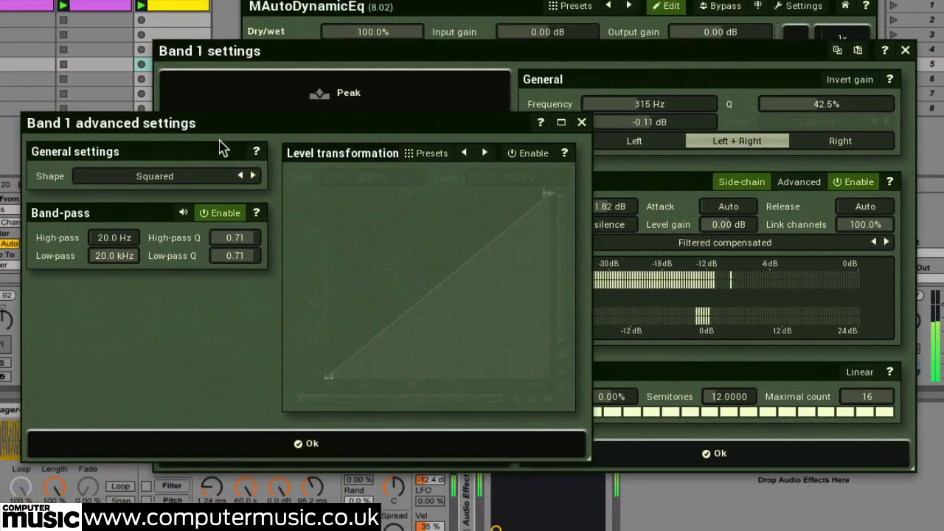
{"action": "left_click", "coordinate": [185, 214]}
{"action": "left_click", "coordinate": [581, 122]}
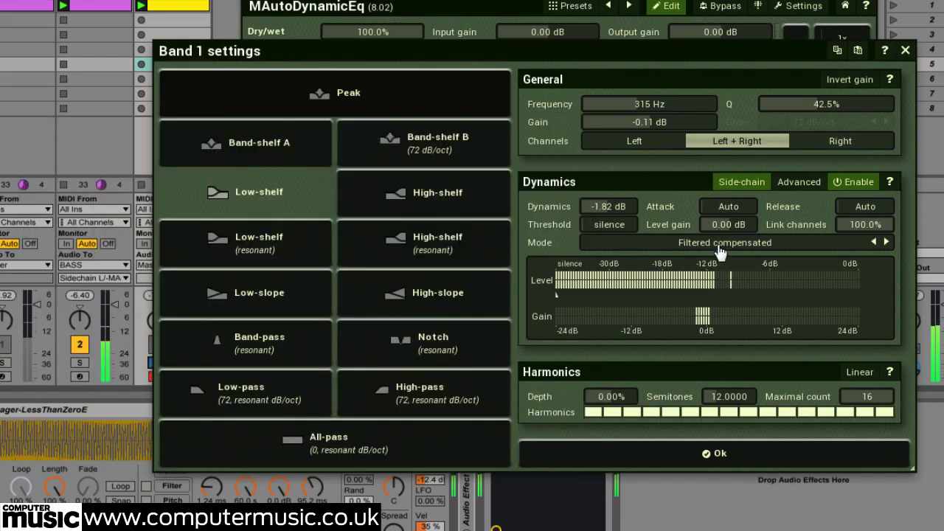
Step: Set band 1's dynamics mode to Entire spectrum and, auditioning the band-pass filter, lower its low-pass cutoff to about 2812 Hz
{"action": "left_click", "coordinate": [721, 247]}
{"action": "left_click", "coordinate": [734, 282]}
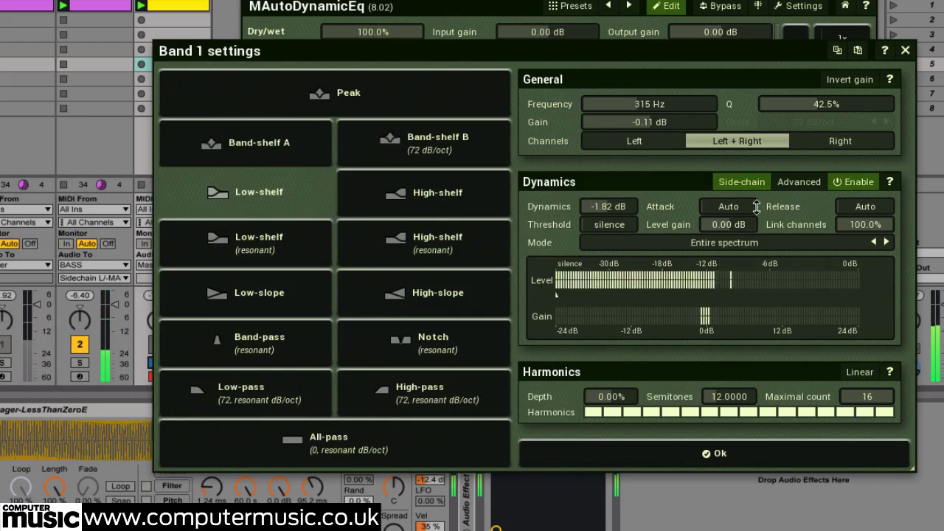
{"action": "left_click", "coordinate": [799, 185]}
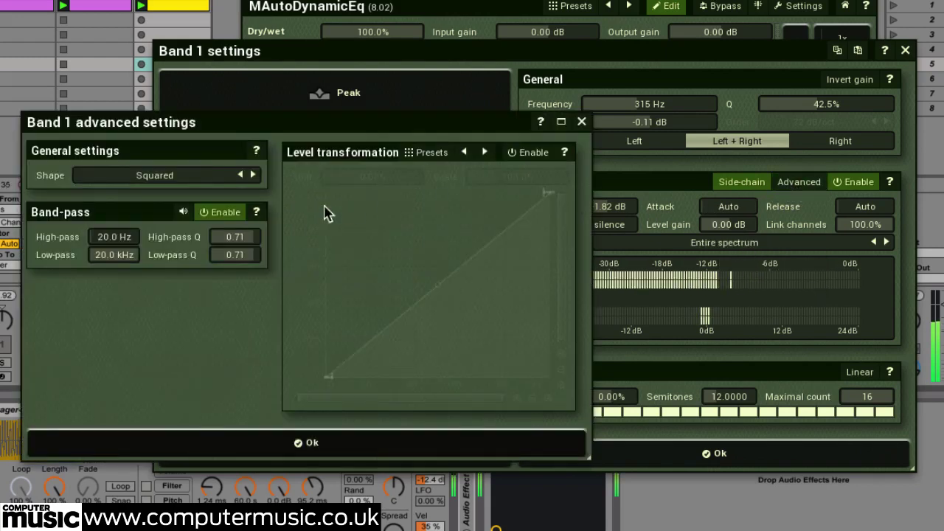
{"action": "left_click", "coordinate": [183, 214]}
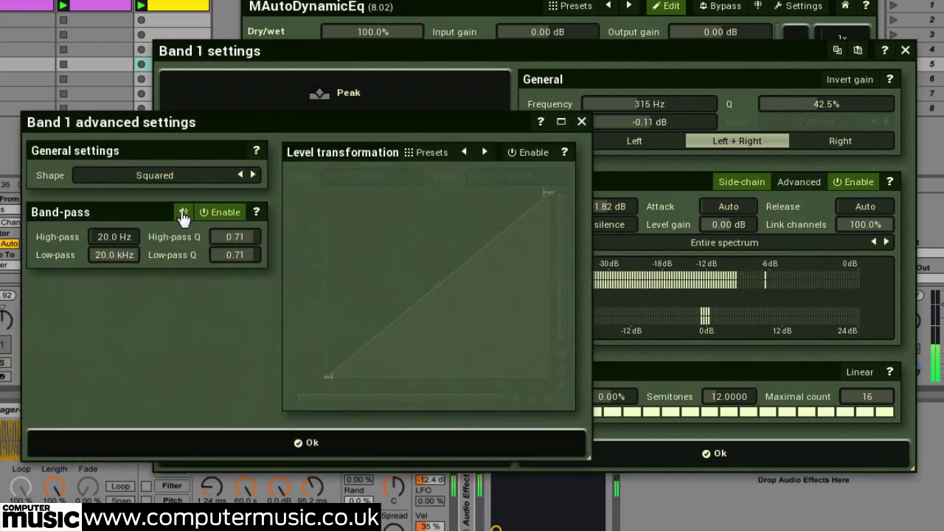
{"action": "left_click_drag", "start_coordinate": [113, 254], "coordinate": [112, 325]}
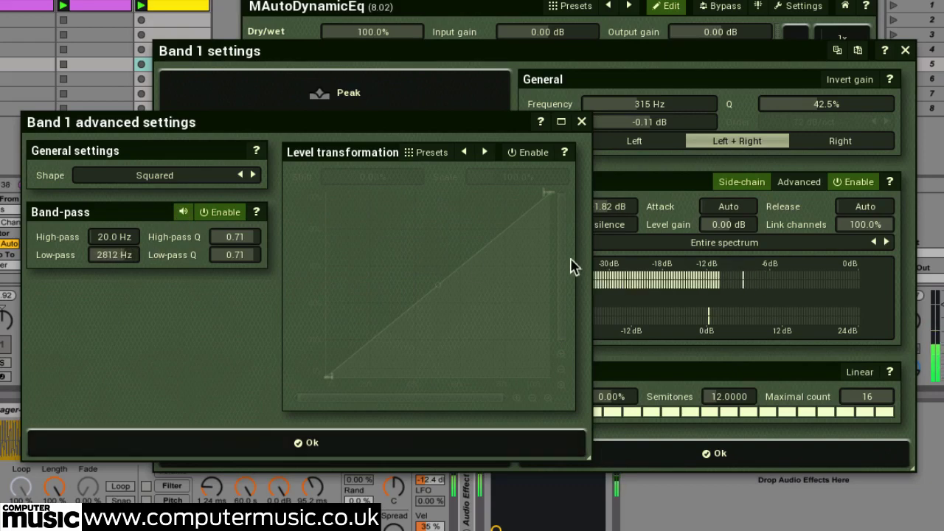
{"action": "left_click", "coordinate": [581, 122]}
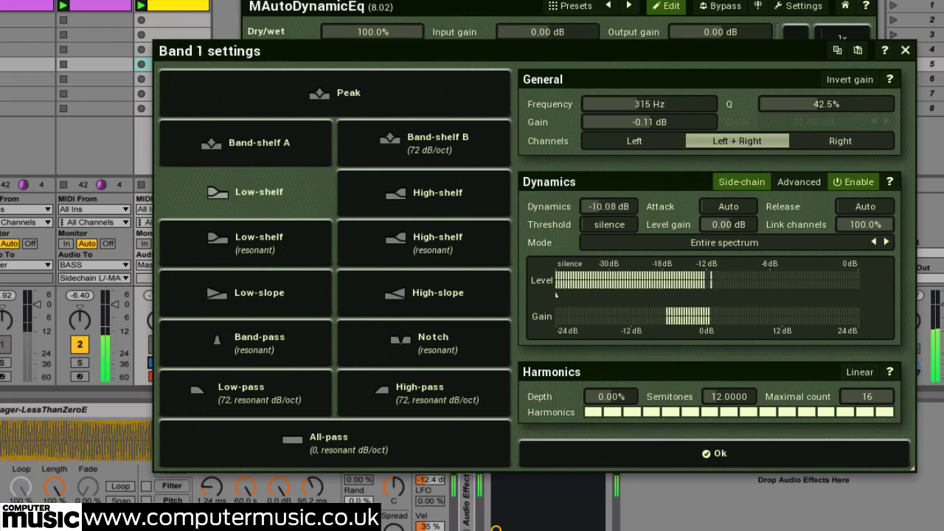
Step: Set band 1's dynamics to -24 dB and move the band to about 517 Hz with -0.32 dB gain
{"action": "left_click", "coordinate": [905, 50]}
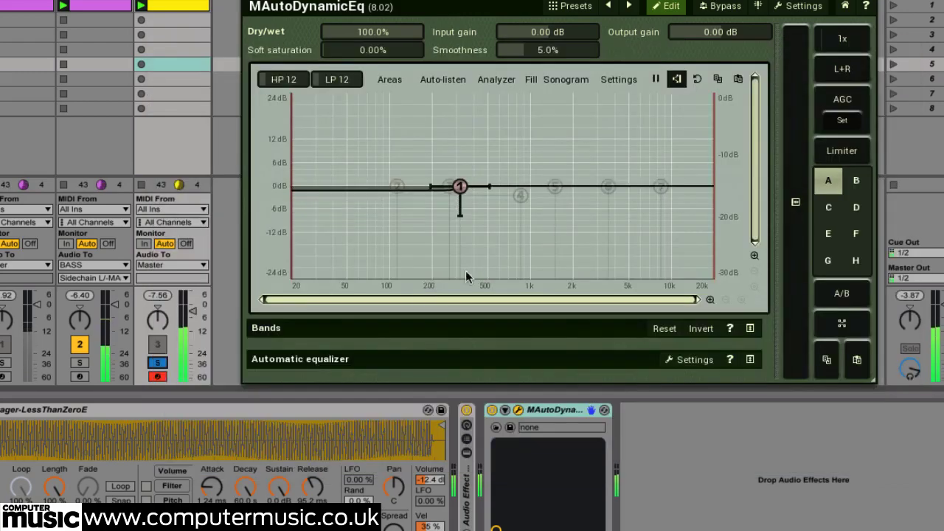
{"action": "left_click", "coordinate": [357, 329]}
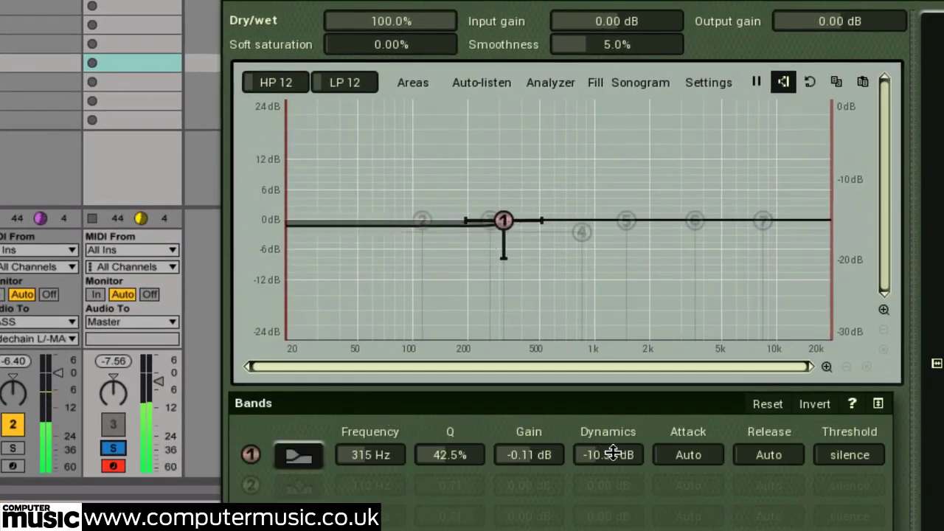
{"action": "left_click_drag", "start_coordinate": [612, 452], "coordinate": [613, 530]}
{"action": "left_click_drag", "start_coordinate": [503, 221], "coordinate": [543, 224]}
{"action": "left_click_drag", "start_coordinate": [609, 456], "coordinate": [615, 509]}
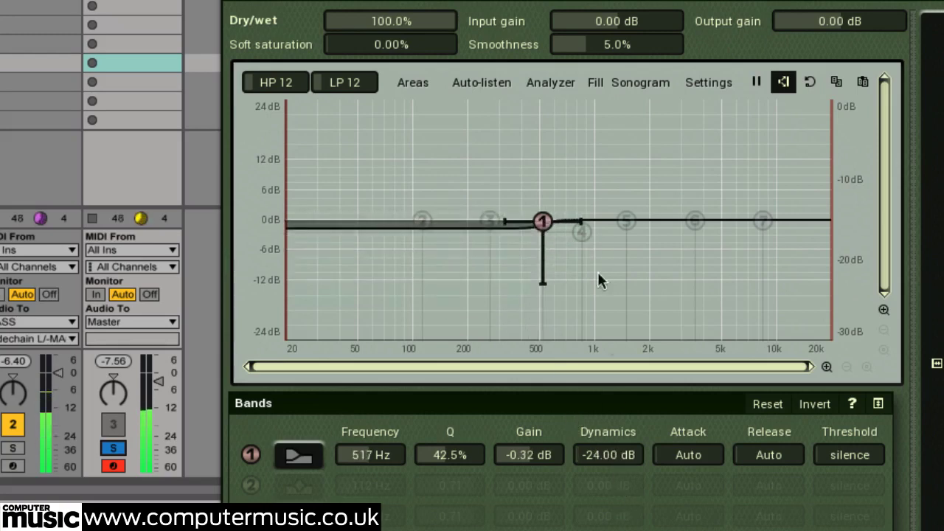
Step: Unsolo the BASS track and shift band 1 to about 1846 Hz with -2.43 dB gain
{"action": "left_click", "coordinate": [113, 450]}
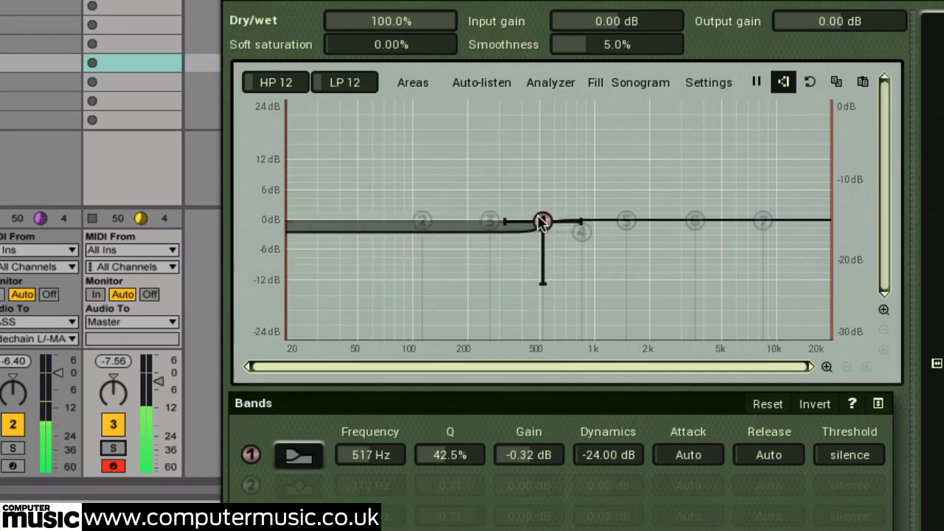
{"action": "left_click_drag", "start_coordinate": [541, 221], "coordinate": [645, 234]}
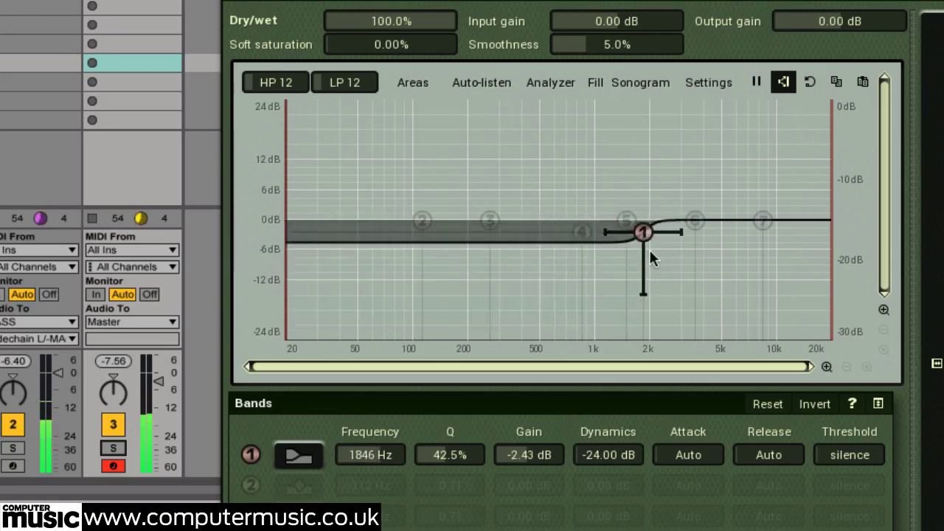
Step: Set band 1's release to about 134 ms and reshape its low shelf to about 453 Hz, -4.55 dB and 53% Q
{"action": "left_click_drag", "start_coordinate": [771, 453], "coordinate": [760, 349]}
{"action": "left_click_drag", "start_coordinate": [643, 230], "coordinate": [534, 247]}
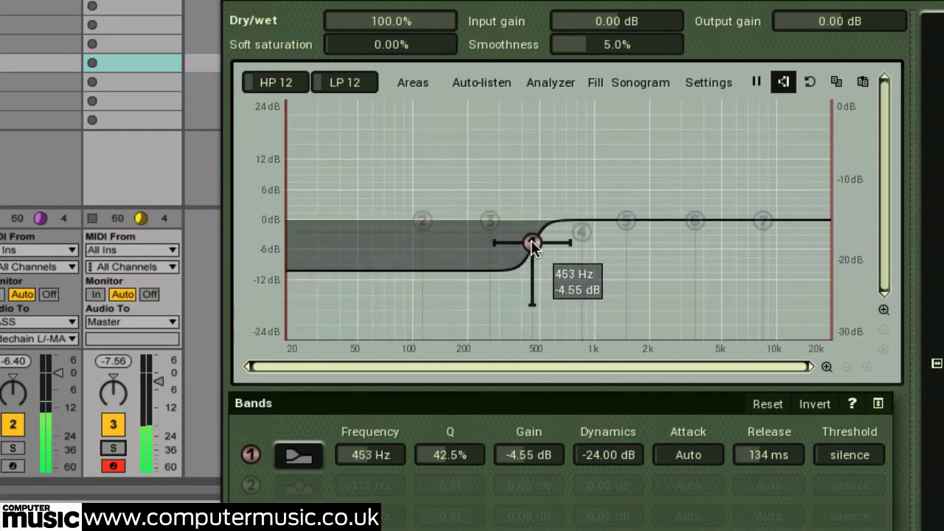
{"action": "scroll", "coordinate": [534, 249], "scroll_direction": "down", "scroll_amount": 3}
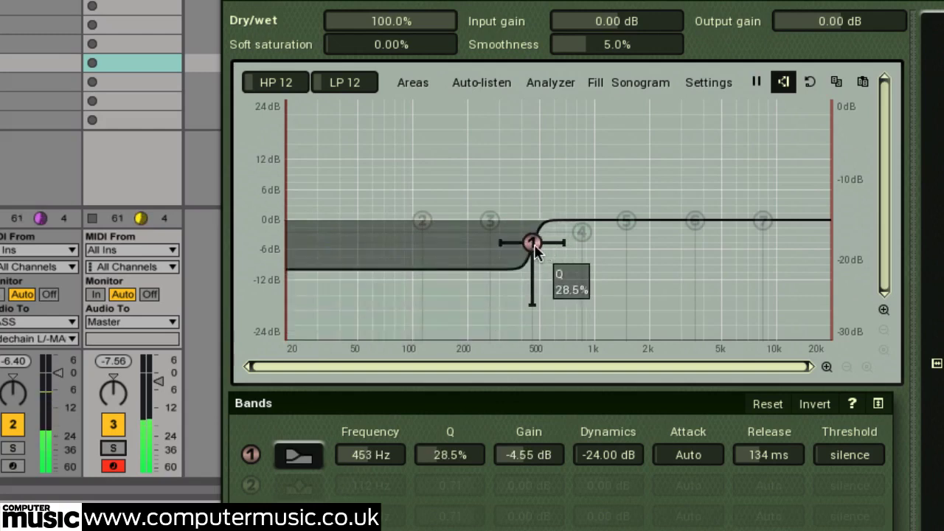
{"action": "scroll", "coordinate": [534, 249], "scroll_direction": "up", "scroll_amount": 5}
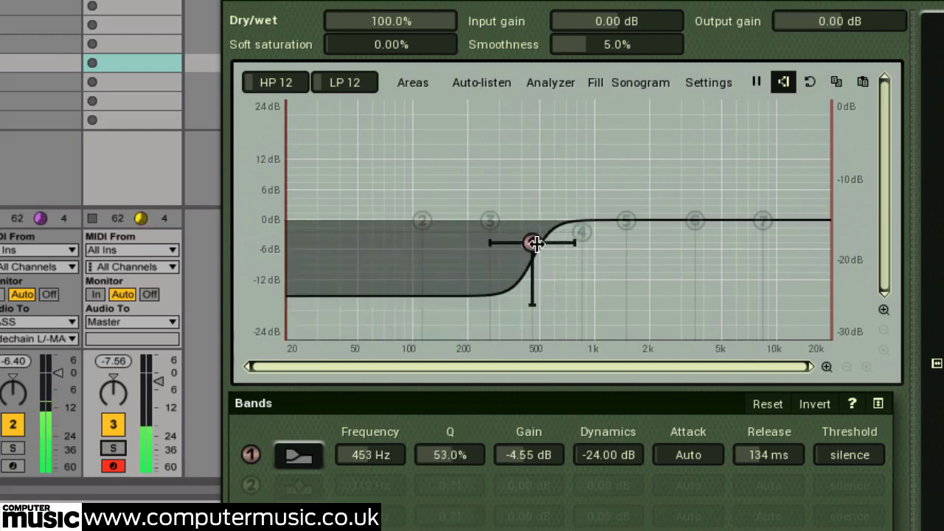
Step: Move band 1 to about 576 Hz at -5.18 dB, and set its attack to 0.017 ms and release to 110 ms
{"action": "left_click_drag", "start_coordinate": [537, 244], "coordinate": [555, 247]}
{"action": "left_click_drag", "start_coordinate": [677, 438], "coordinate": [684, 432]}
{"action": "mouse_move", "coordinate": [754, 453]}
{"action": "left_mouse_down"}
{"action": "mouse_move", "coordinate": [769, 400]}
{"action": "mouse_move", "coordinate": [773, 512]}
{"action": "mouse_move", "coordinate": [764, 458]}
{"action": "left_mouse_up"}
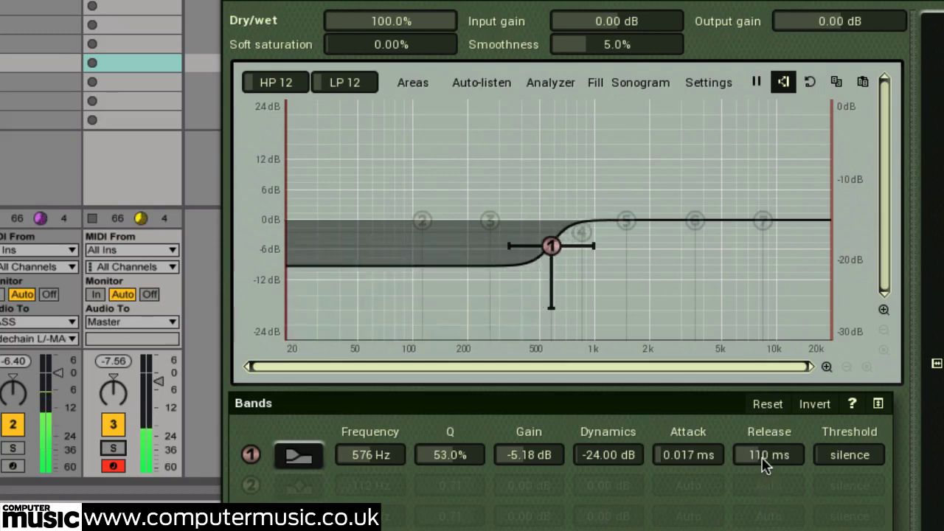
Step: Move band 1 to about 441 Hz at -6.87 dB and reduce its Q to about 32%
{"action": "left_click_drag", "start_coordinate": [551, 246], "coordinate": [530, 255]}
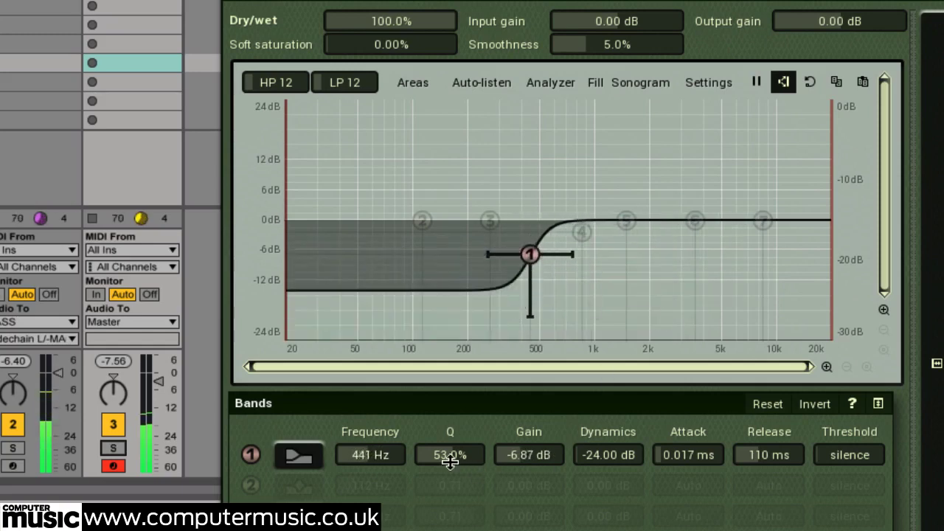
{"action": "left_click_drag", "start_coordinate": [450, 461], "coordinate": [467, 529]}
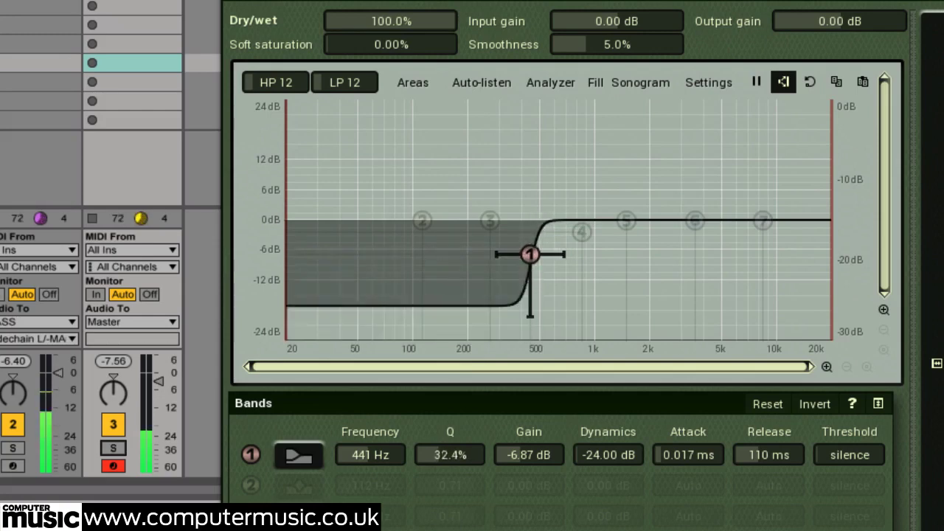
{"action": "left_click_drag", "start_coordinate": [451, 457], "coordinate": [451, 448]}
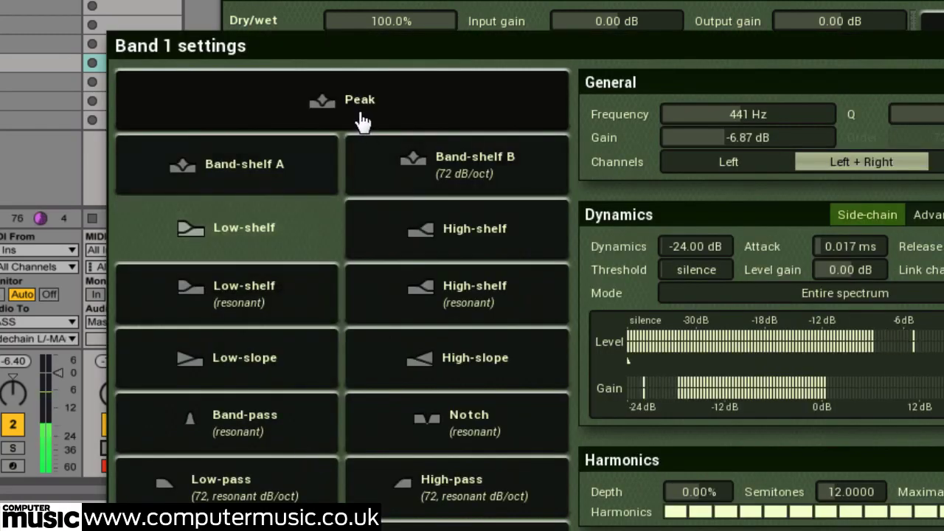
Step: Change band 1 to a Peak filter and place it at about 51.1 Hz with -10.89 dB gain
{"action": "left_click", "coordinate": [361, 121]}
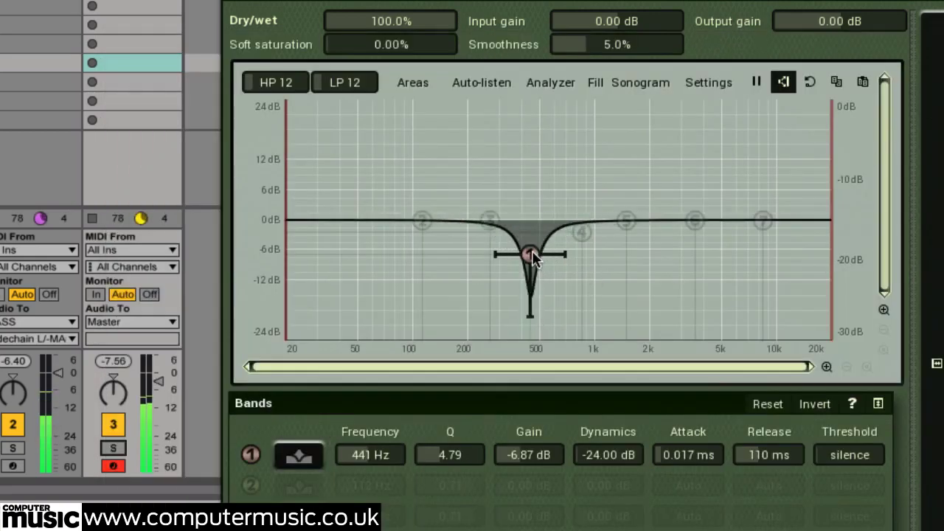
{"action": "left_click_drag", "start_coordinate": [534, 258], "coordinate": [363, 265]}
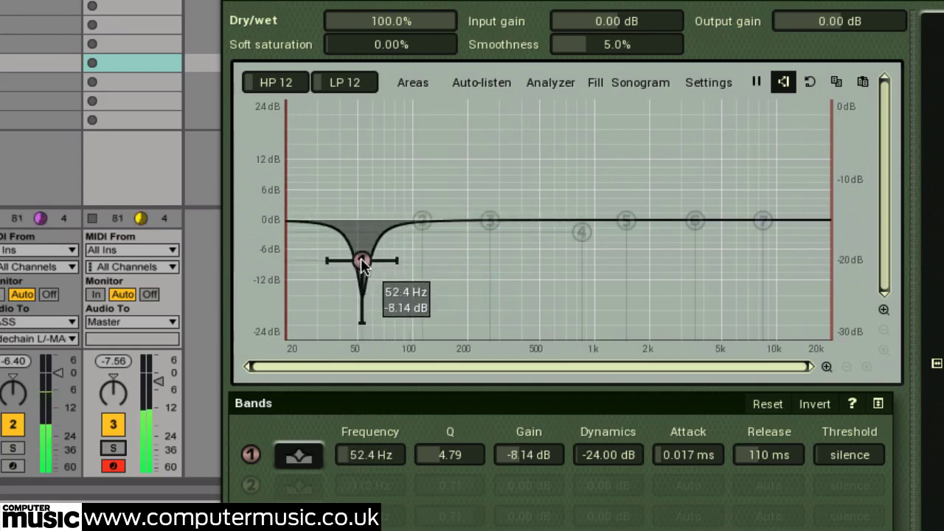
{"action": "mouse_move", "coordinate": [363, 266]}
{"action": "left_mouse_down"}
{"action": "mouse_move", "coordinate": [376, 232]}
{"action": "mouse_move", "coordinate": [354, 263]}
{"action": "mouse_move", "coordinate": [380, 271]}
{"action": "mouse_move", "coordinate": [361, 276]}
{"action": "left_mouse_up"}
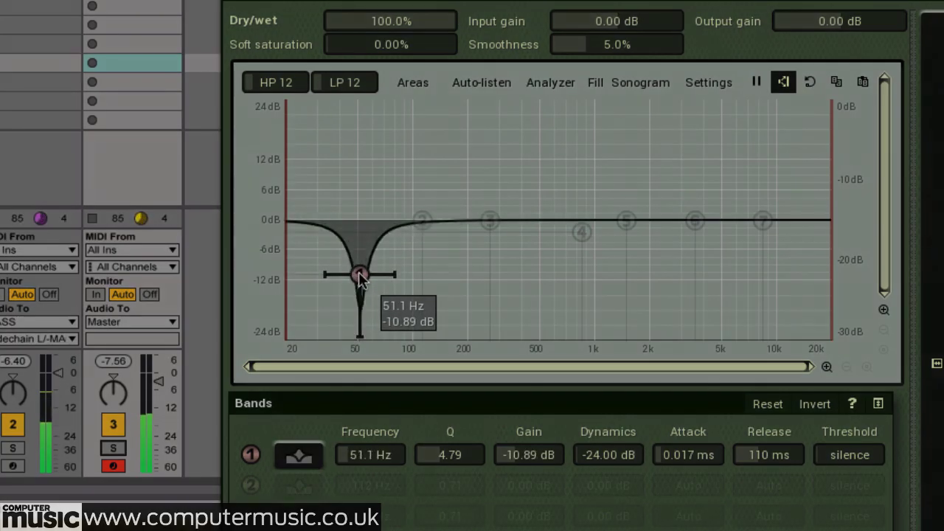